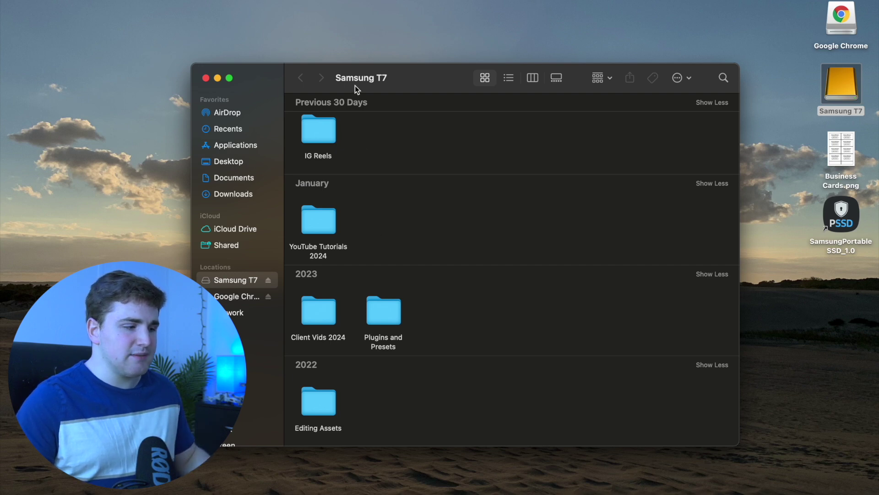
Step: Browse Editing Assets into Film Burn Overlays, then return to Ultimate Film Burn Transitions
double_click(328, 407)
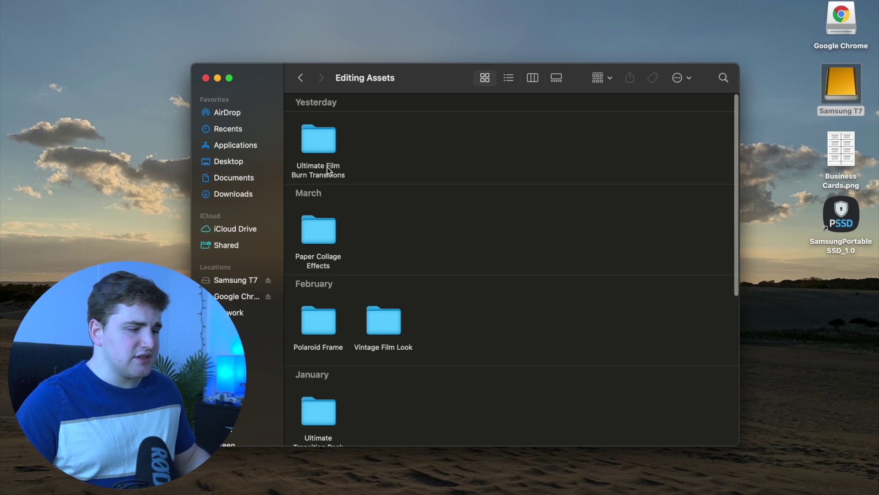
double_click(319, 145)
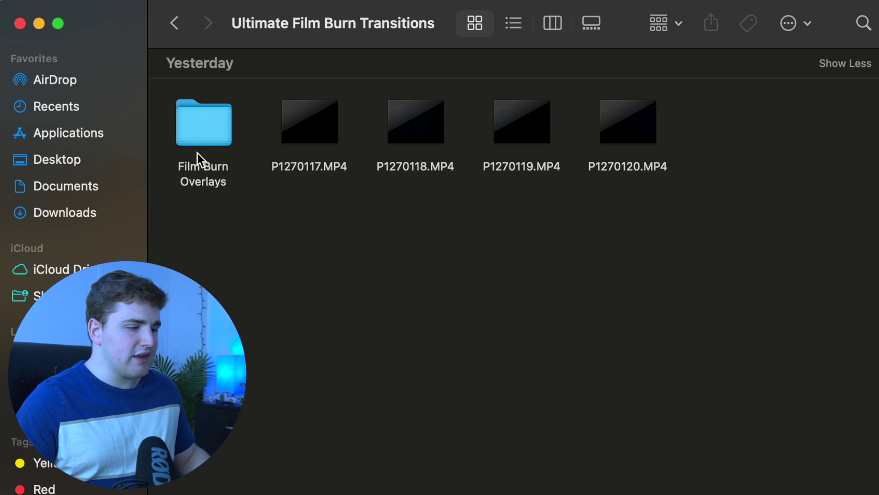
double_click(200, 120)
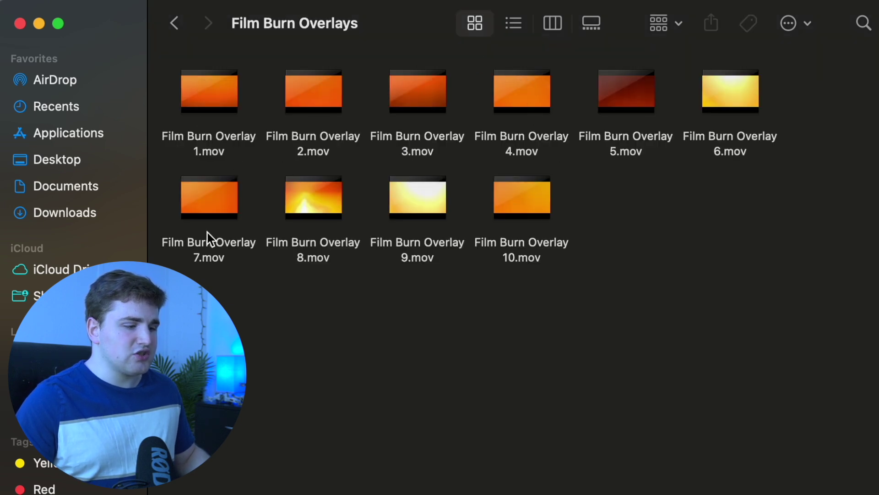
click(176, 28)
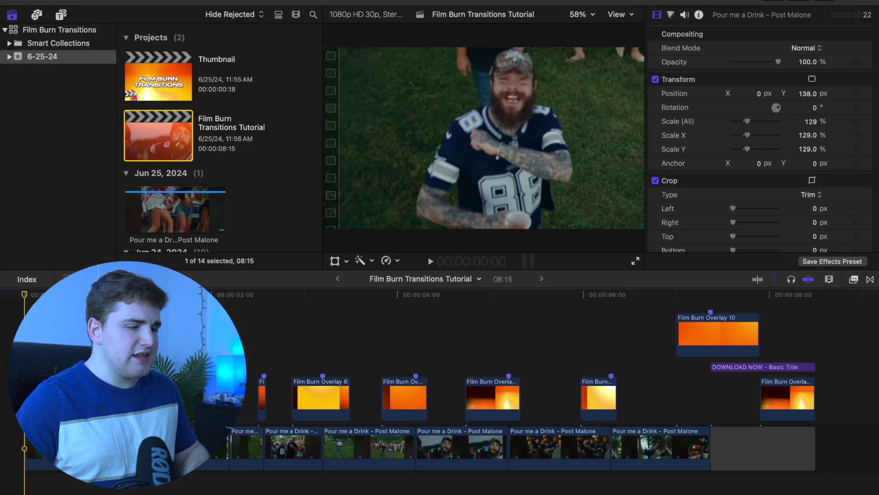
key(space)
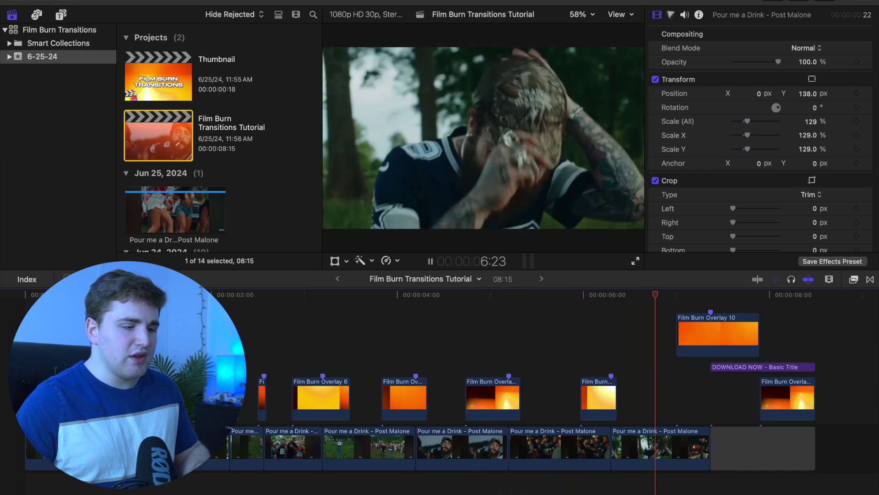
key(space)
mouse_move(231, 318)
mouse_down()
mouse_move(412, 372)
mouse_move(831, 415)
mouse_up()
key(v)
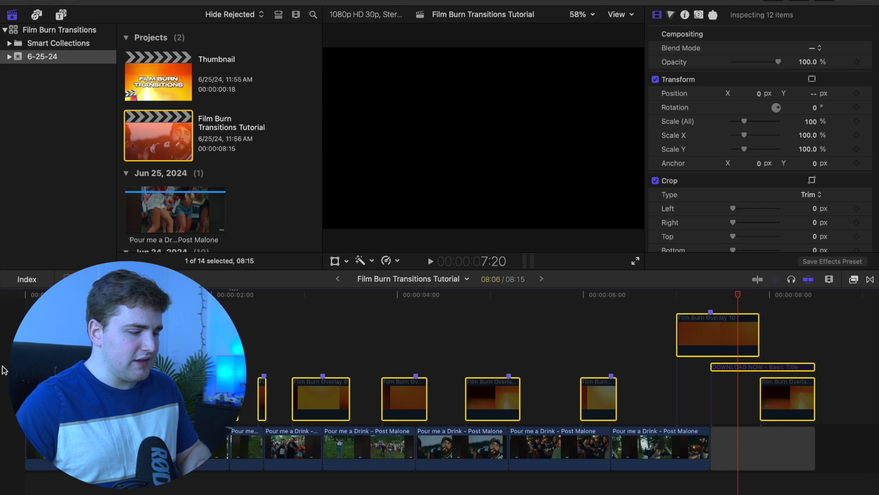
click(4, 370)
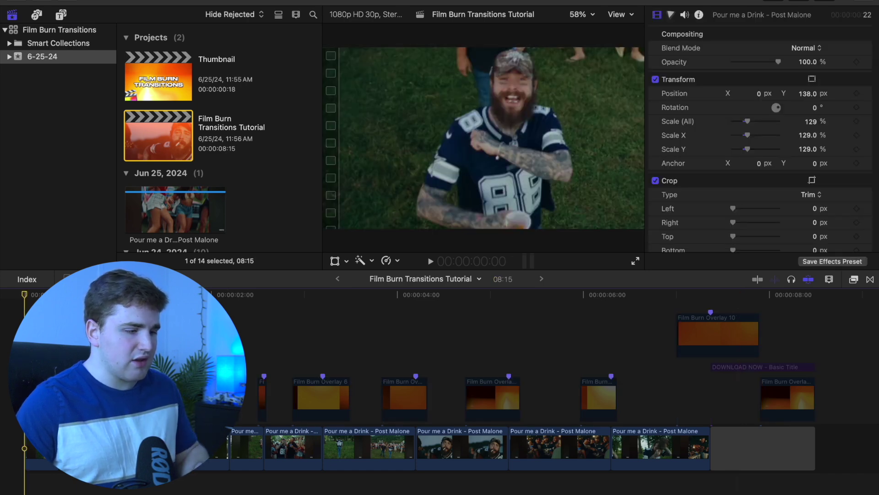
key(space)
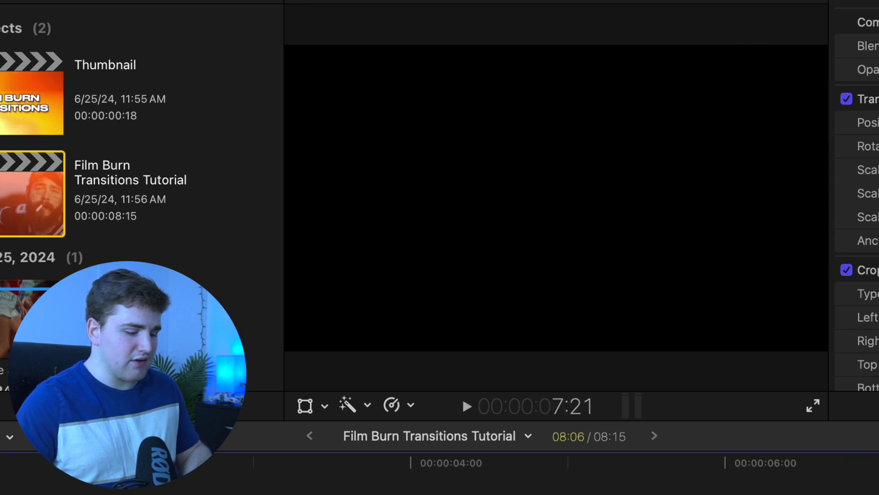
key(Home)
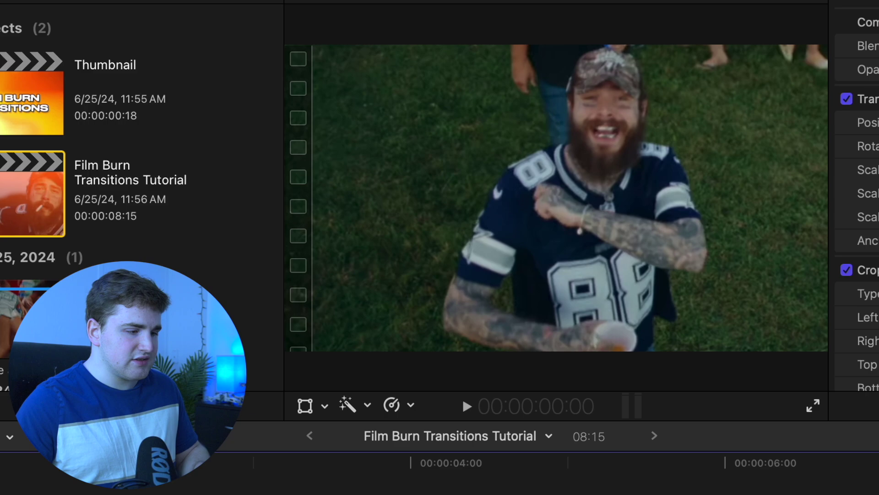
key(space)
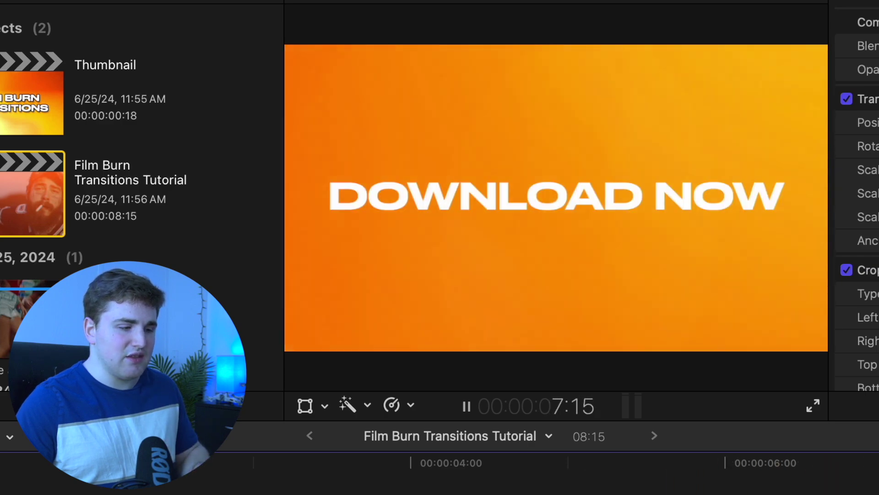
key(space)
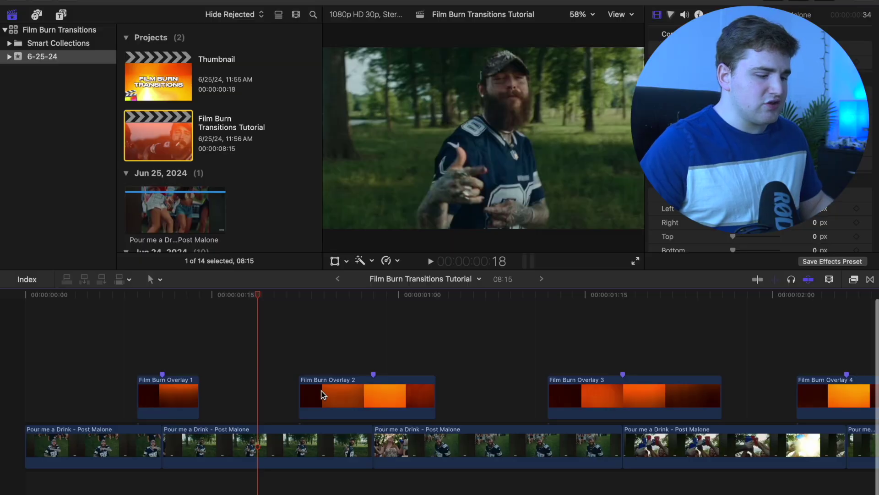
Step: Delete the Film Burn Overlay 2 clip sitting above the music video footage
click(330, 388)
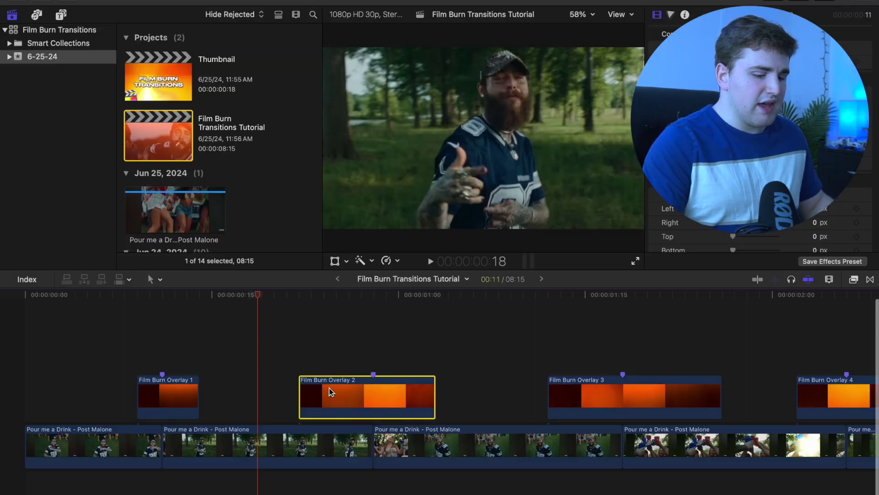
key(Delete)
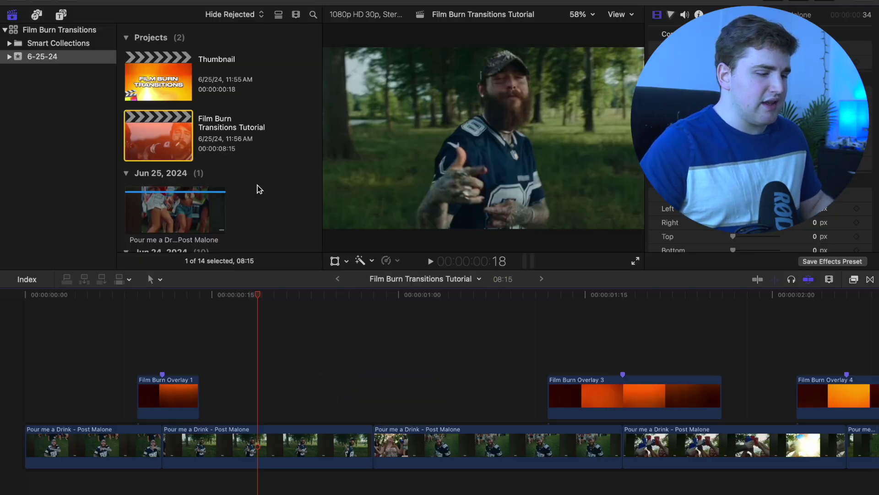
scroll(261, 190, down, 3)
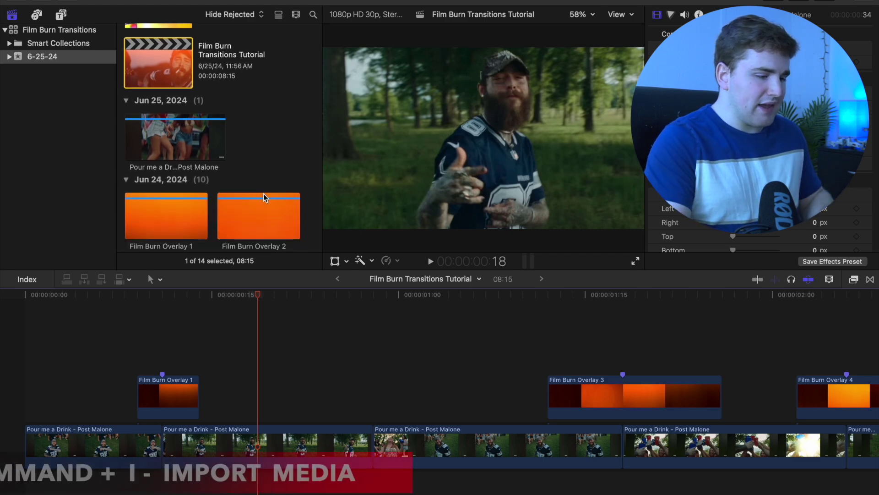
key(super+i)
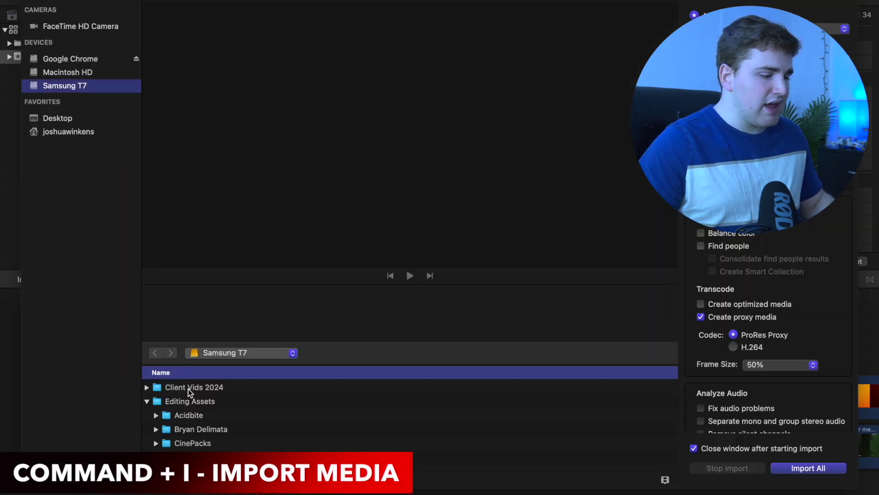
scroll(189, 393, down, 5)
scroll(201, 401, down, 2)
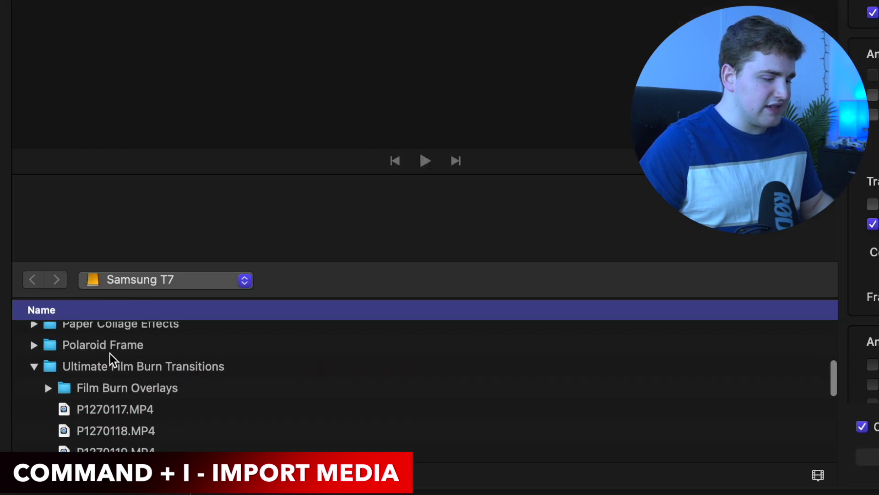
click(125, 387)
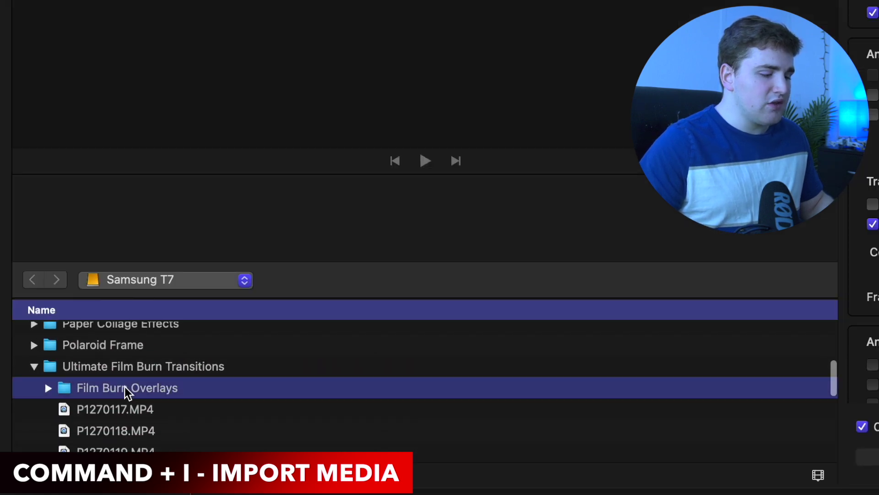
click(49, 387)
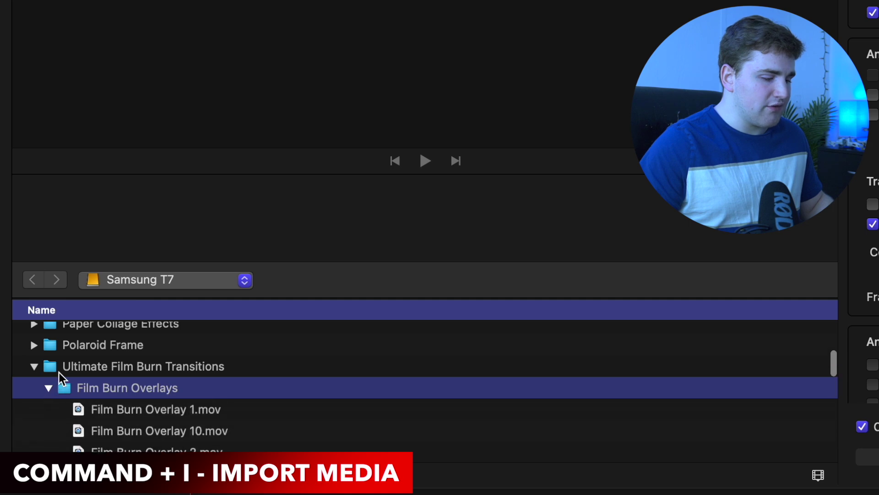
scroll(78, 382, down, 2)
click(101, 392)
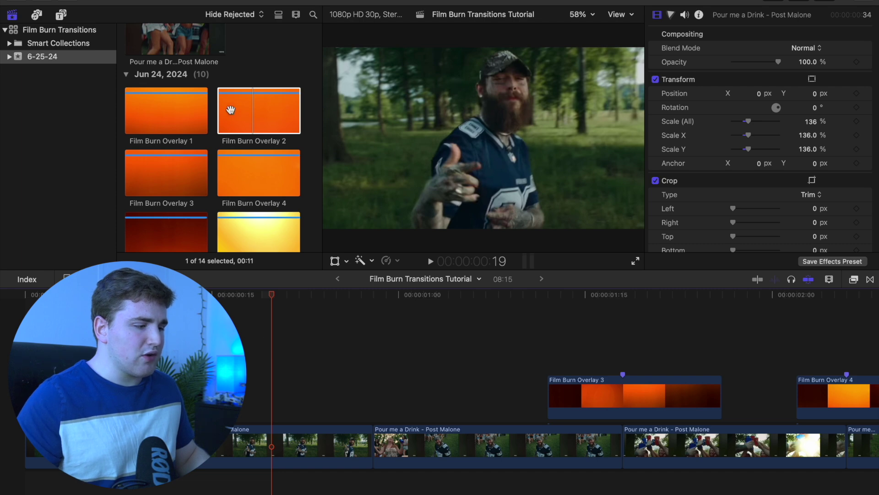
Step: Place Film Burn Overlay 2 above the music video clip and step through its opening frames
drag(238, 110, 285, 379)
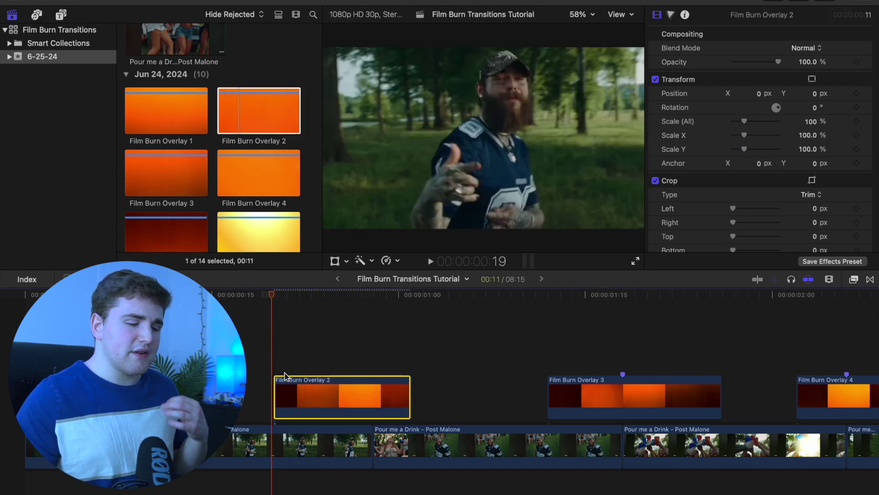
click(275, 369)
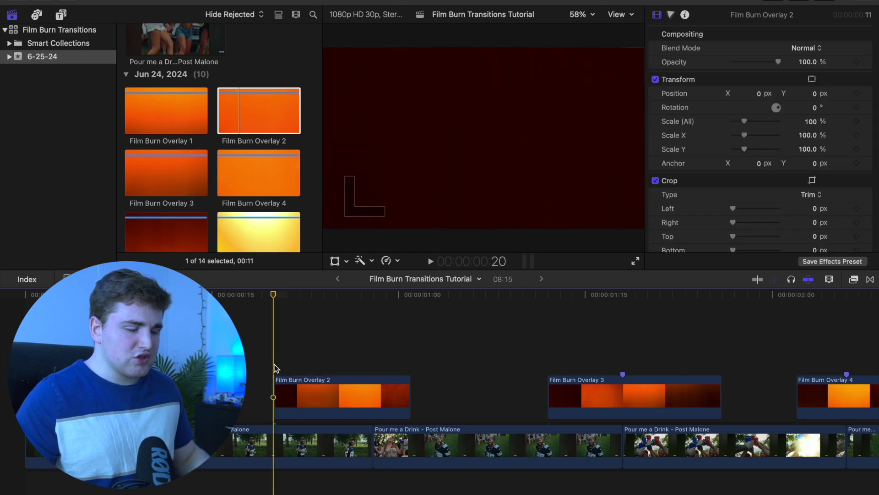
key(Right)
key(Right)
key(Right)
key(Right)
key(Right)
key(Right)
key(Right)
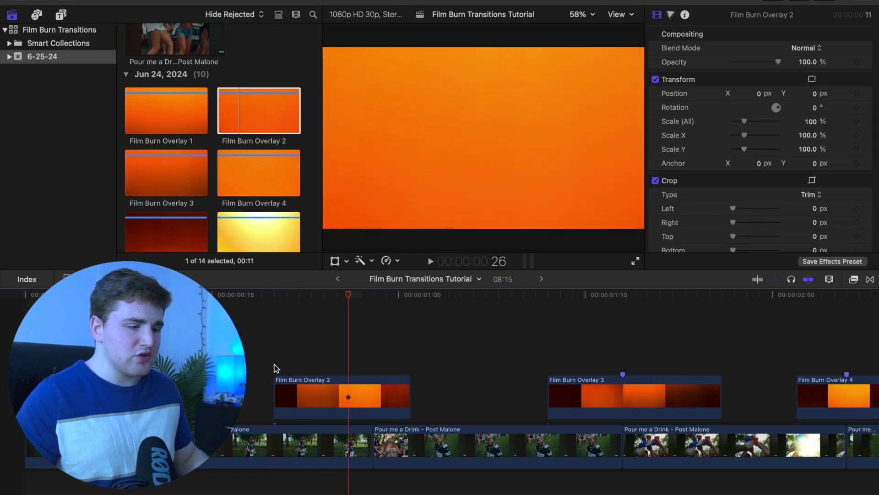
key(Right)
key(Right)
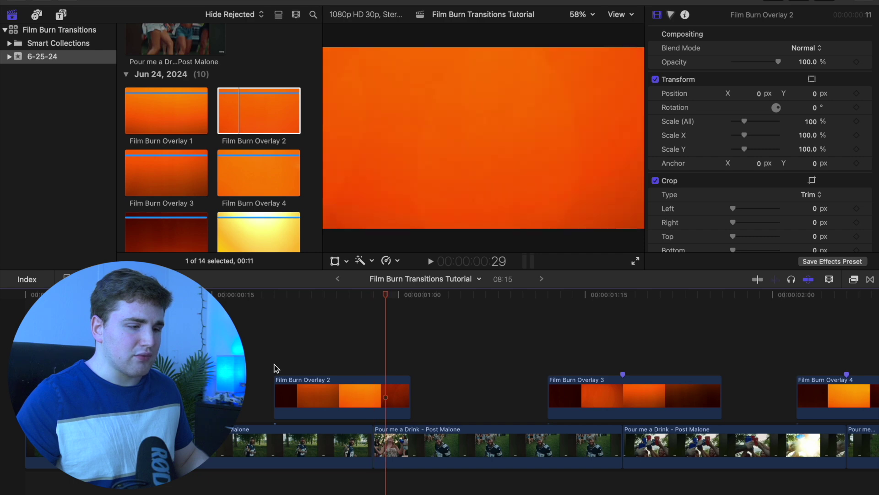
key(Left)
key(Left)
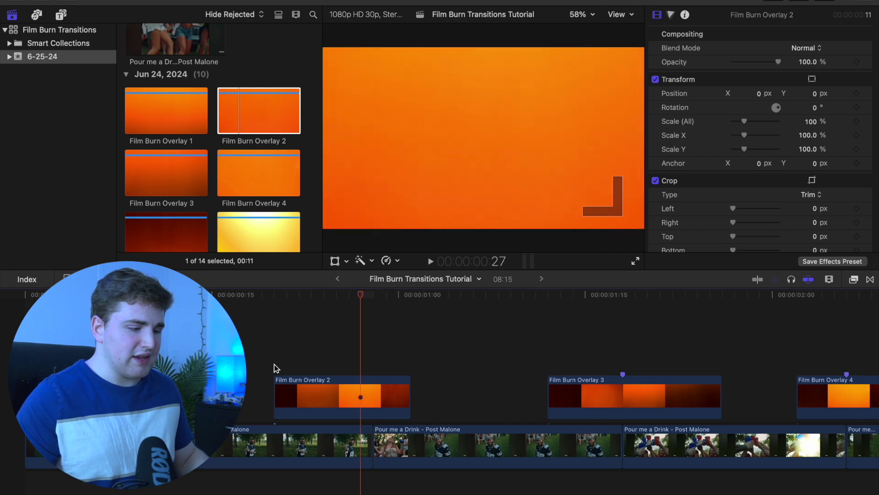
Step: Nudge Film Burn Overlay 2 one frame later and play back to check its timing
click(337, 390)
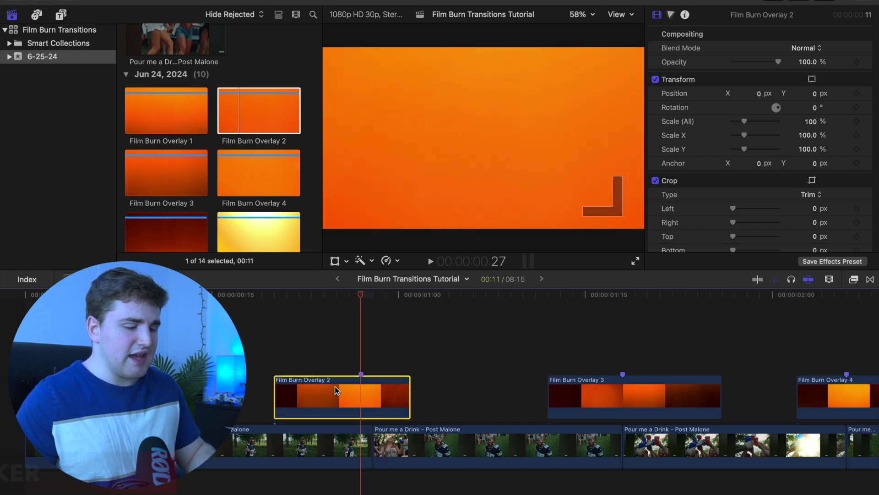
click(255, 367)
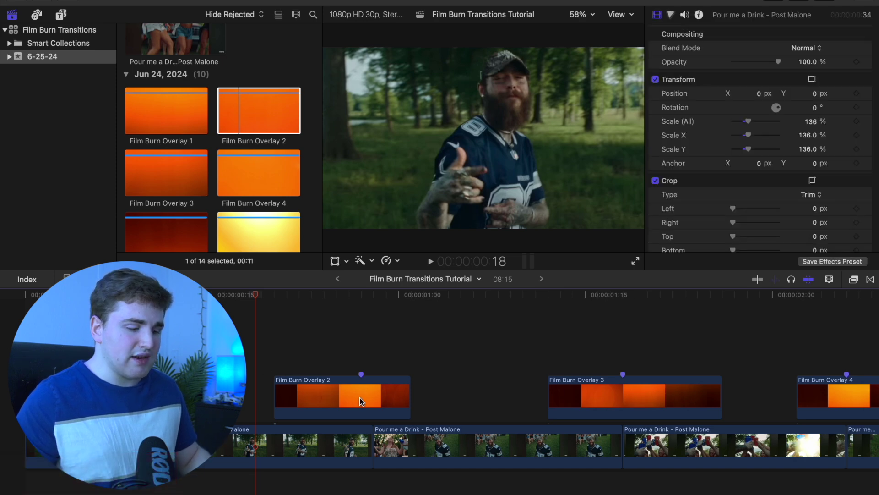
drag(362, 401, 375, 401)
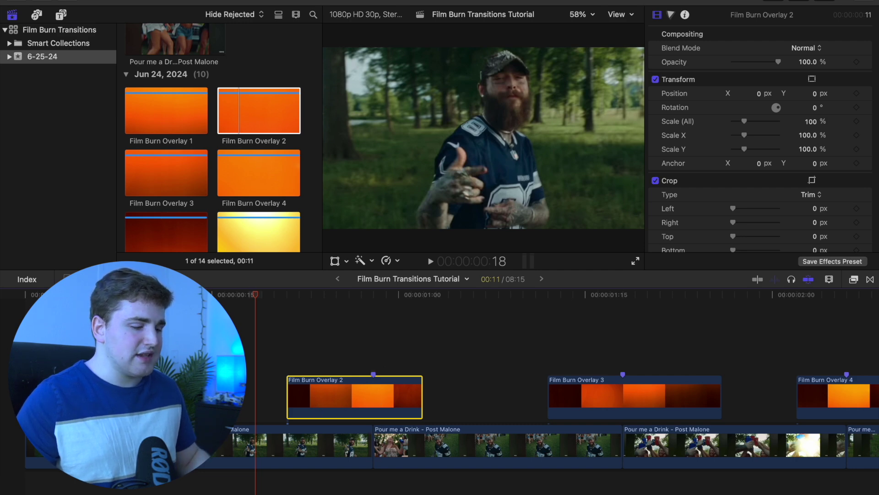
key(super+shift+a)
key(space)
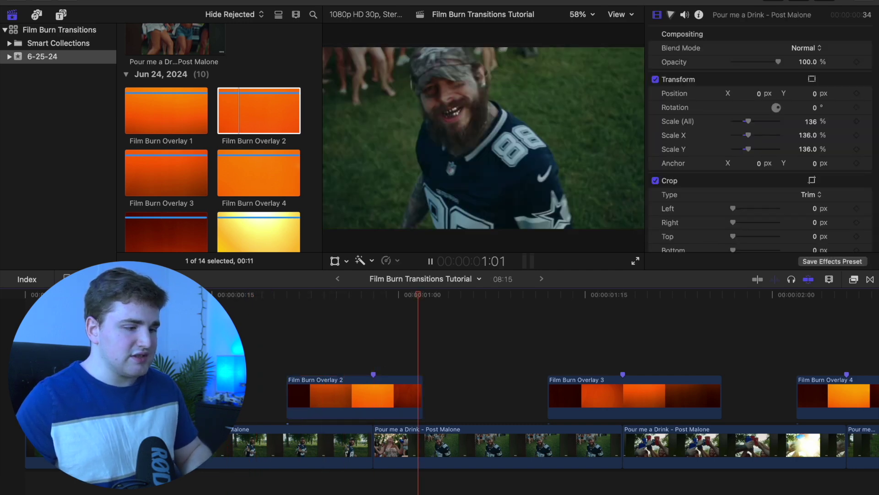
key(space)
click(327, 401)
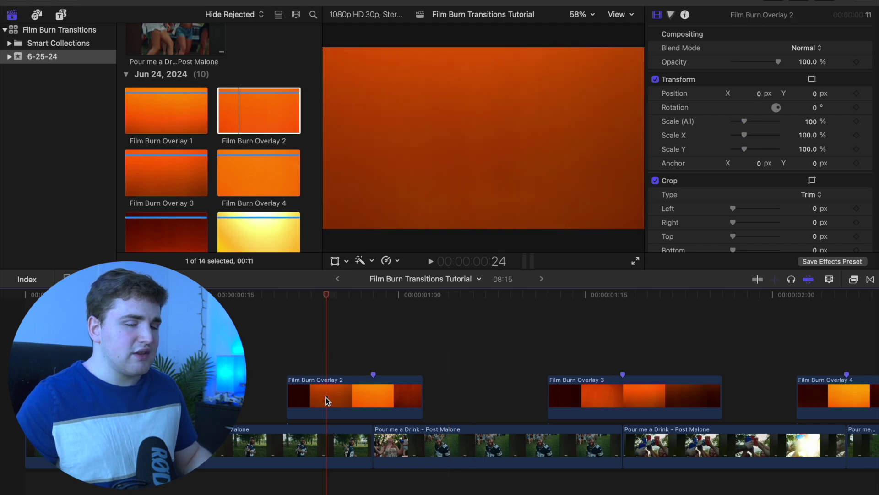
click(327, 396)
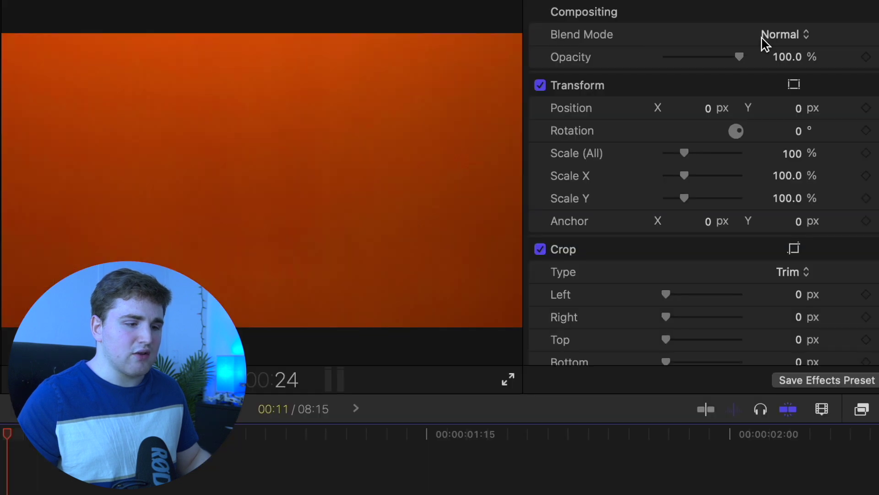
Step: Change Film Burn Overlay 2's Compositing blend mode from Normal to Screen
click(773, 40)
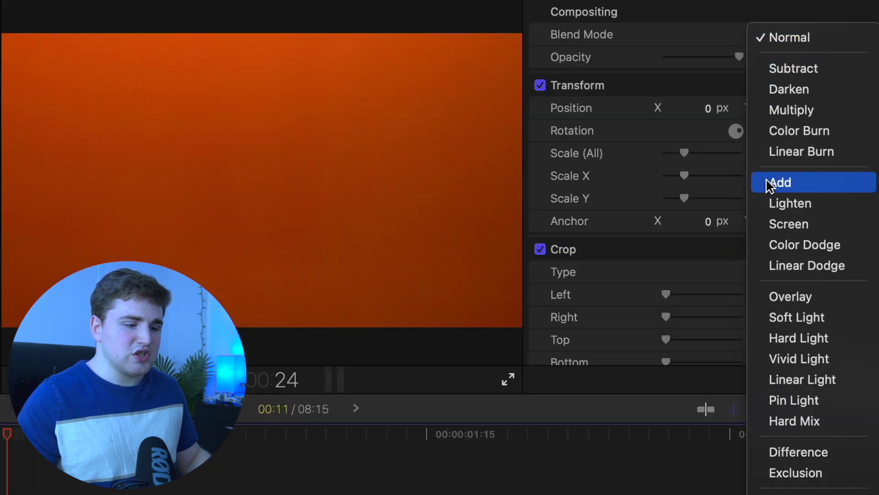
click(774, 225)
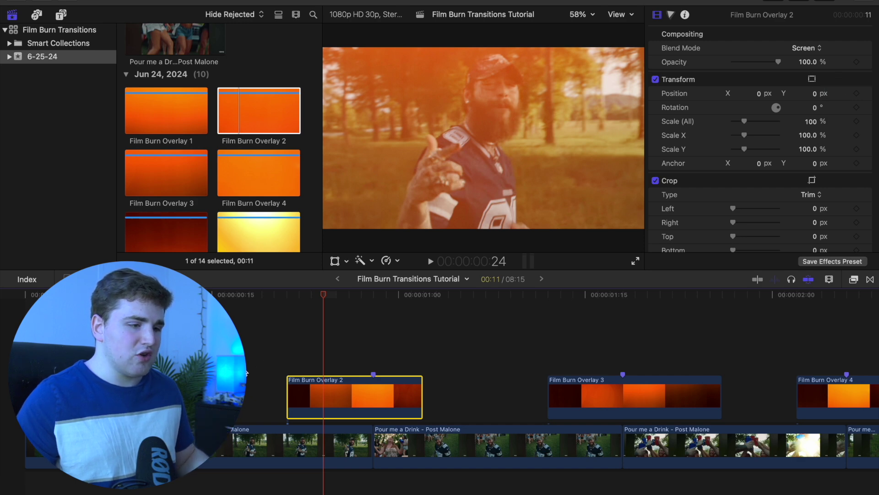
click(255, 359)
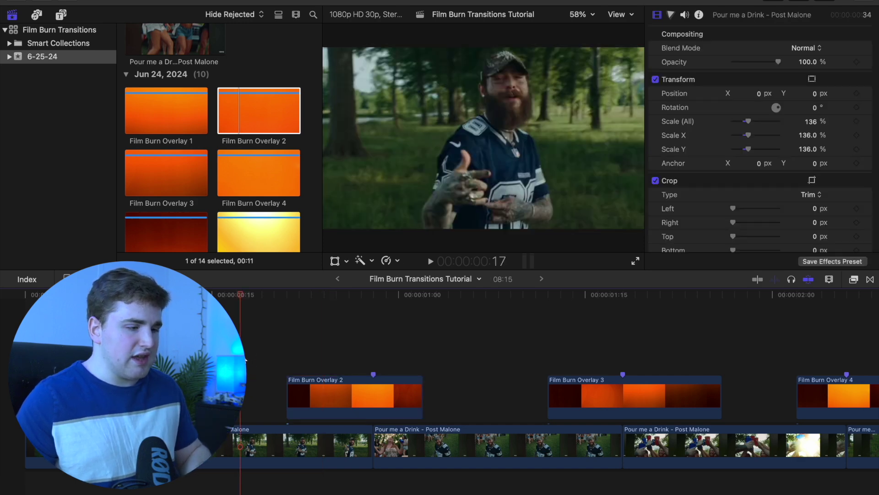
key(space)
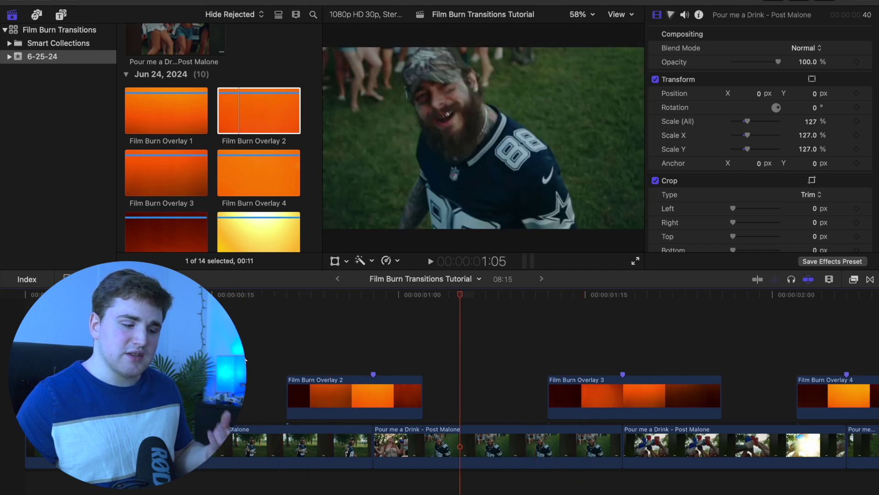
mouse_move(376, 413)
mouse_down()
mouse_move(361, 403)
mouse_move(401, 404)
mouse_up()
click(280, 394)
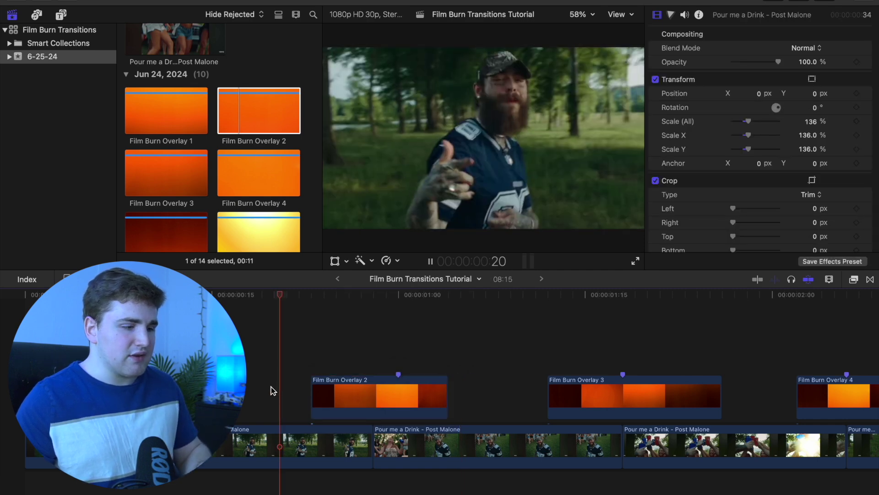
key(space)
key(super+z)
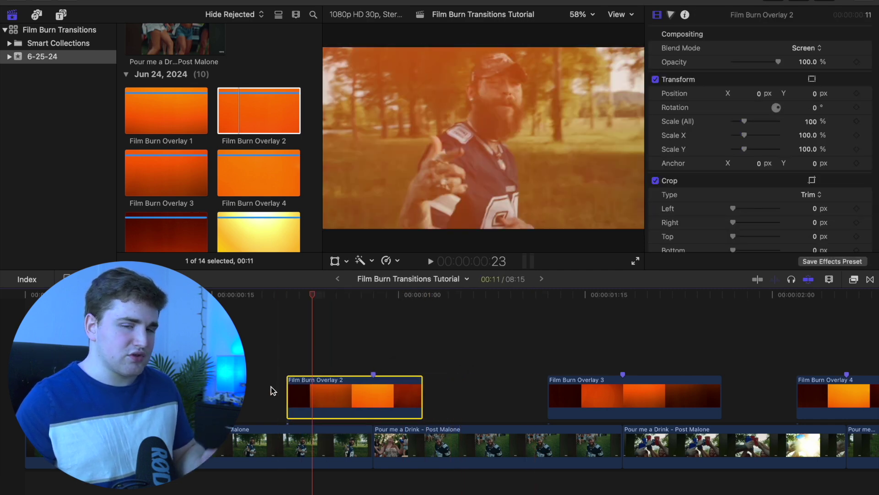
click(247, 380)
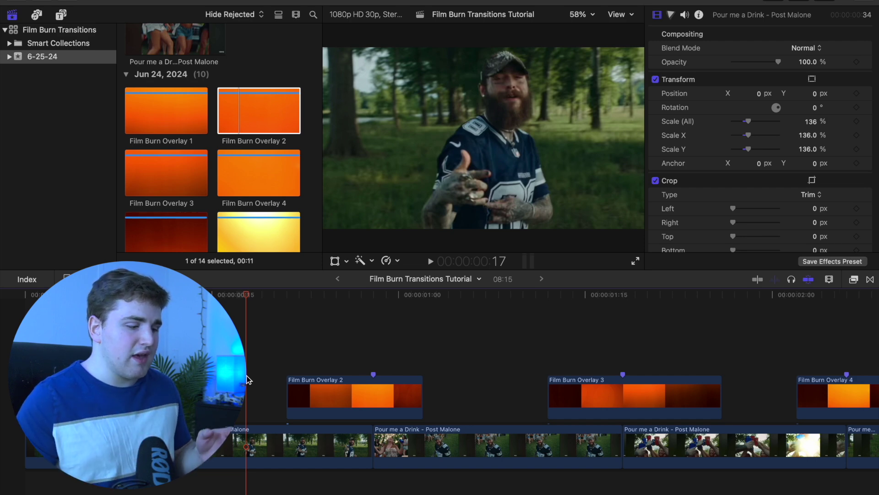
key(Left)
key(Left)
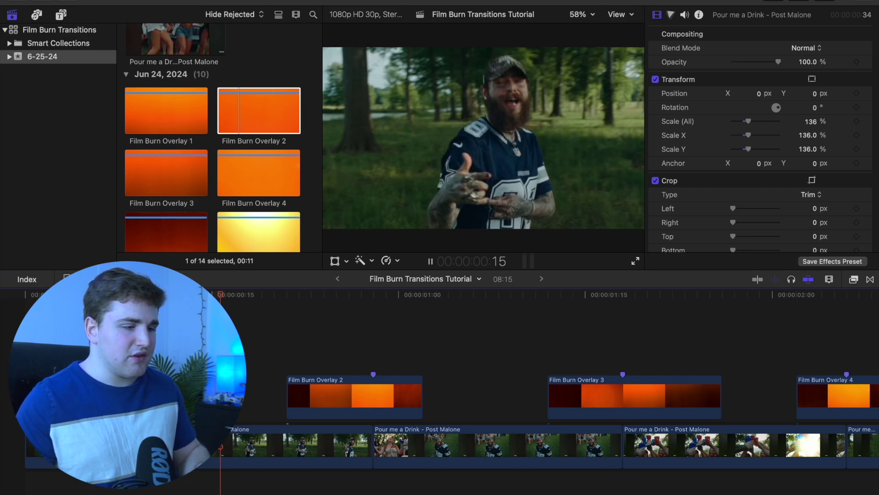
key(space)
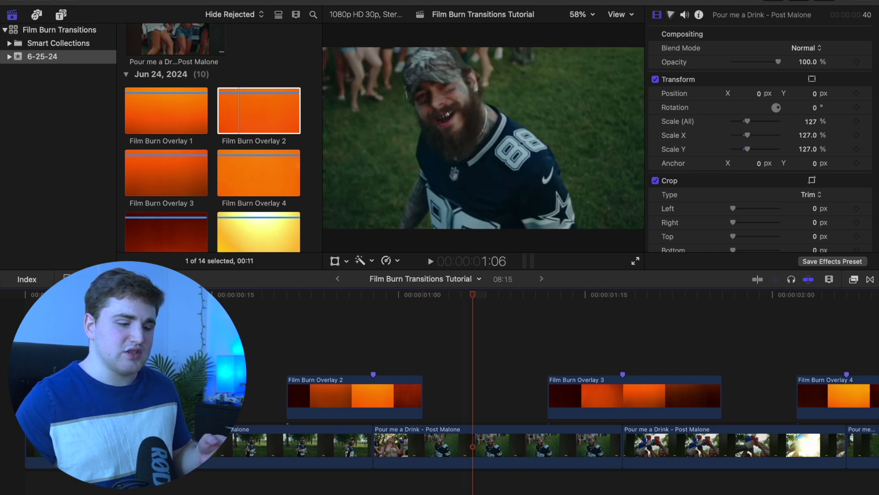